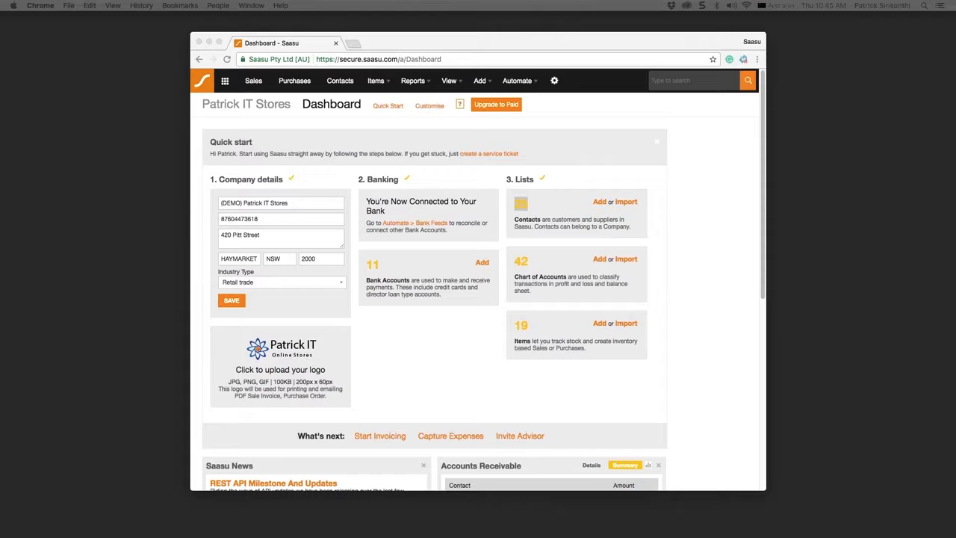
# - Go to the Payroll list and add a new entry dated 20/04/17, paid from Comm. Cheque
pyautogui.click(451, 82)
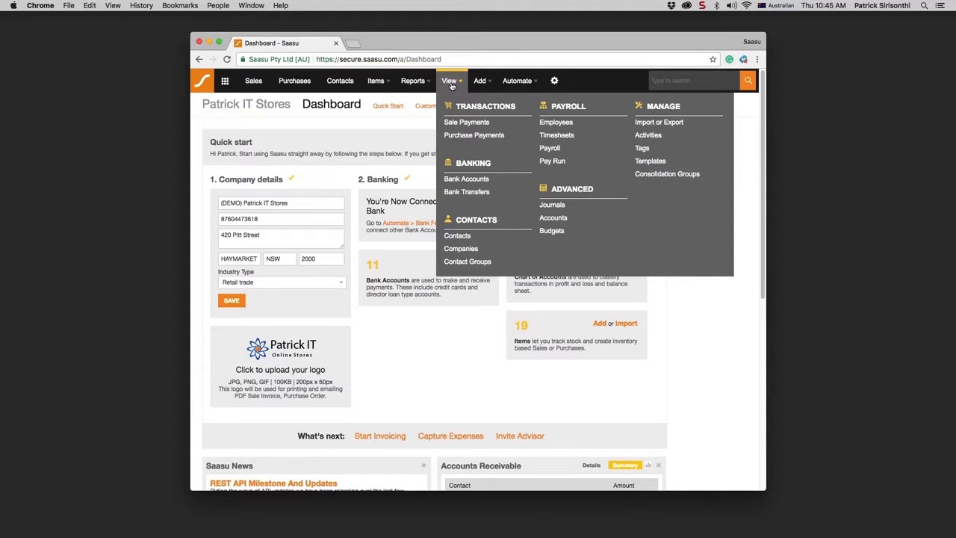
pyautogui.click(553, 152)
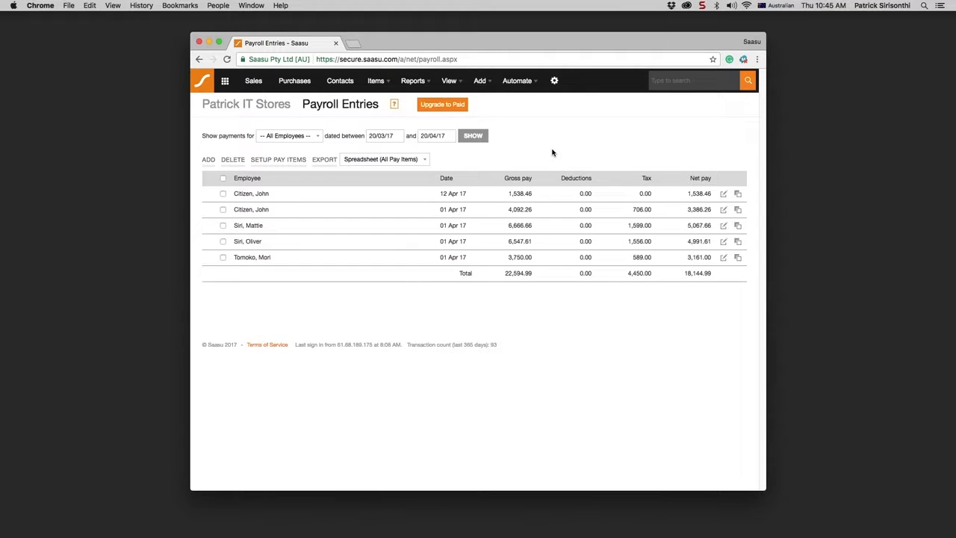
pyautogui.click(209, 160)
pyautogui.click(510, 173)
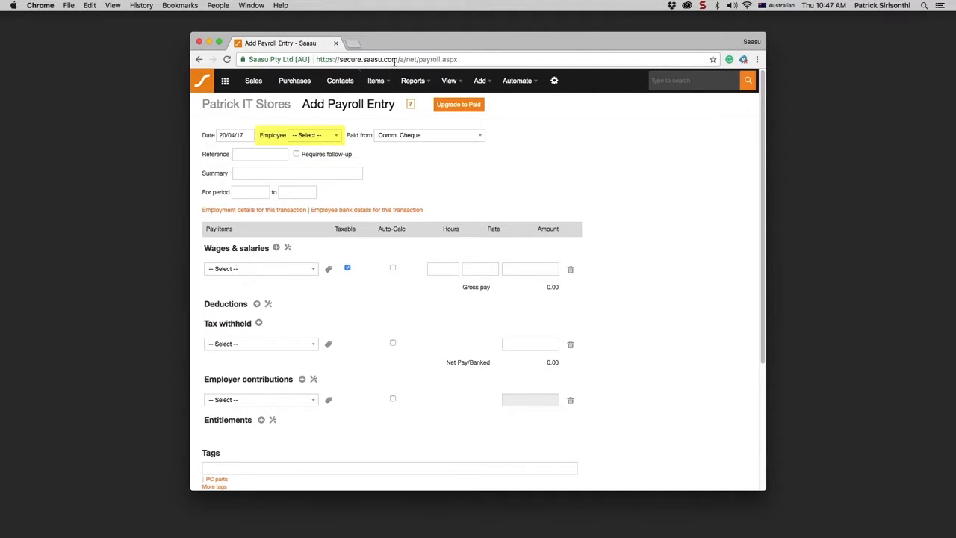
# - Choose the employee for the entry, auto-filling Base Pay Salary 1538.46 and PAYG 347.00
pyautogui.click(336, 137)
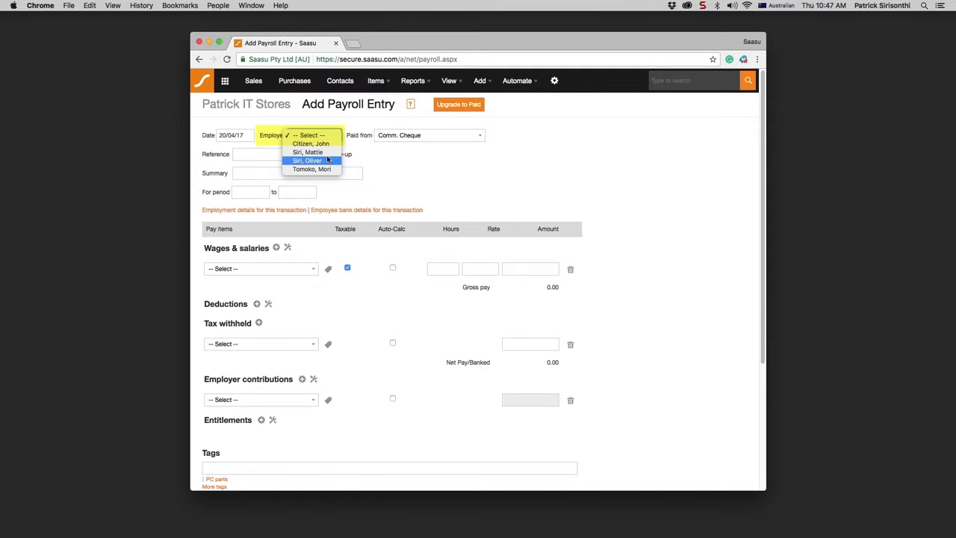
pyautogui.click(327, 161)
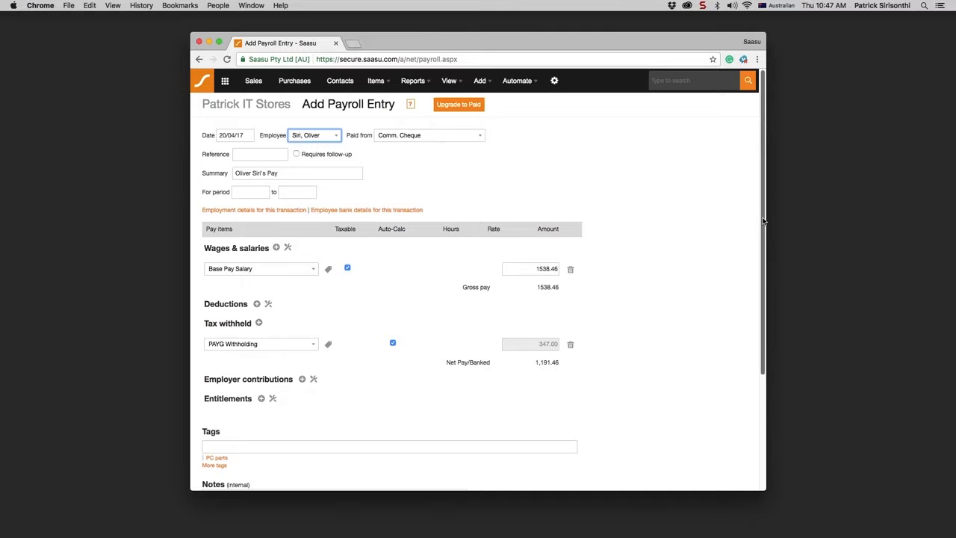
pyautogui.click(461, 80)
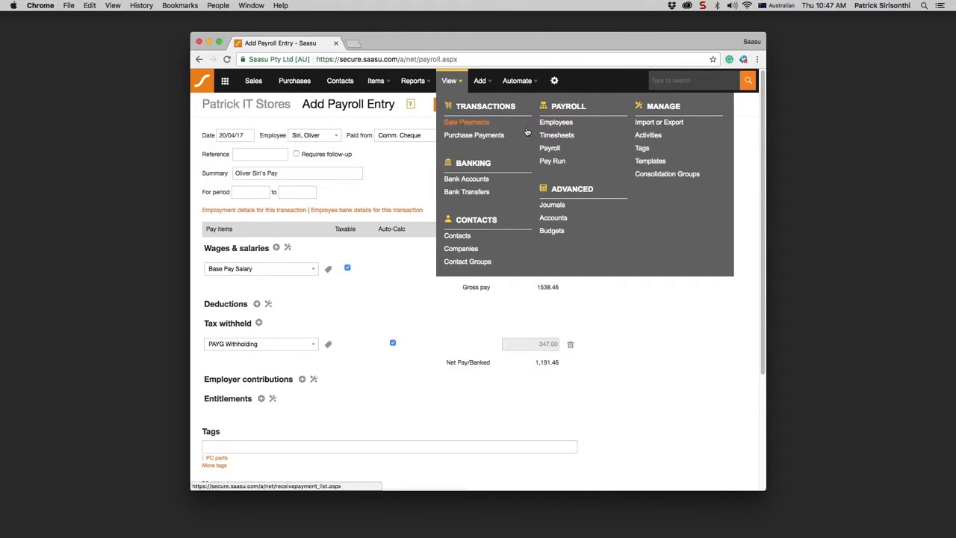
# - Edit the employee from the Employees list and view their Default pay items
pyautogui.click(553, 122)
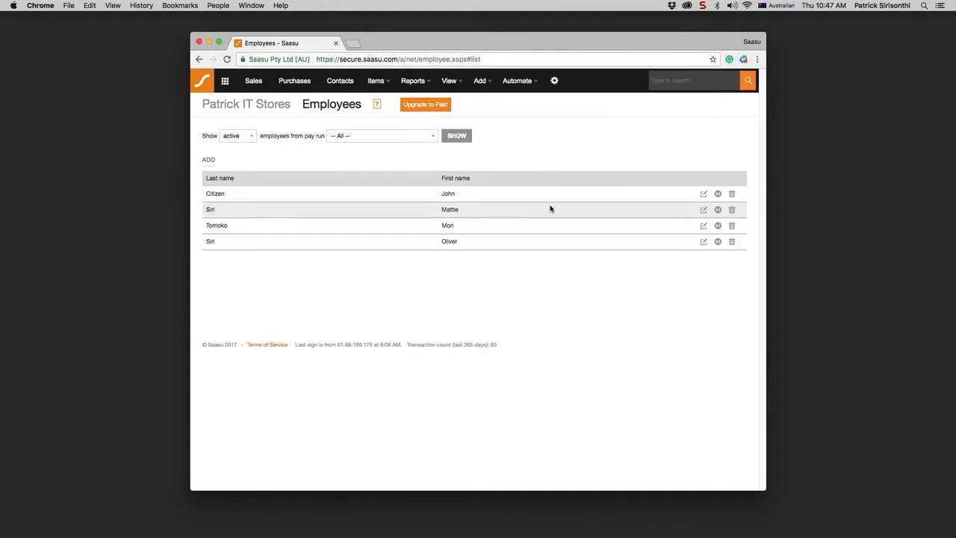
pyautogui.click(704, 243)
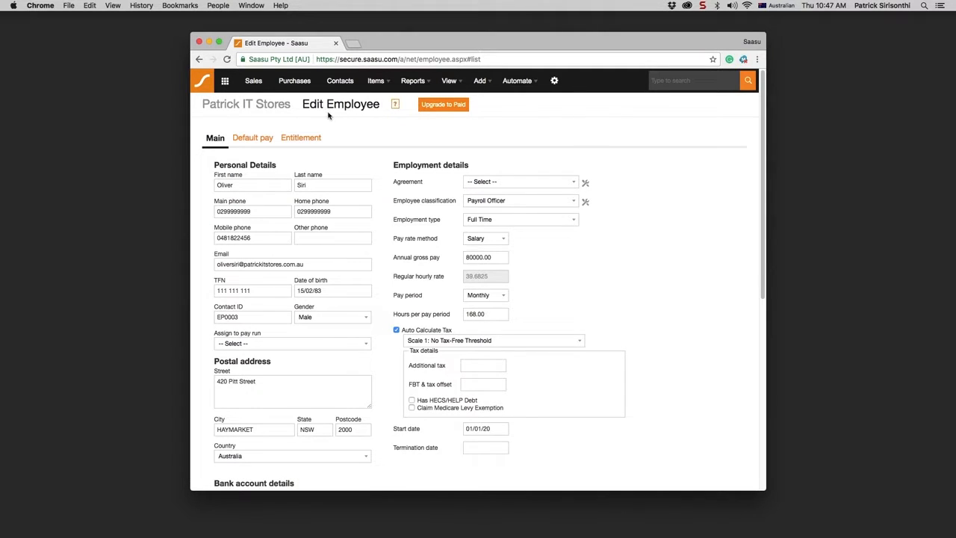
pyautogui.click(256, 138)
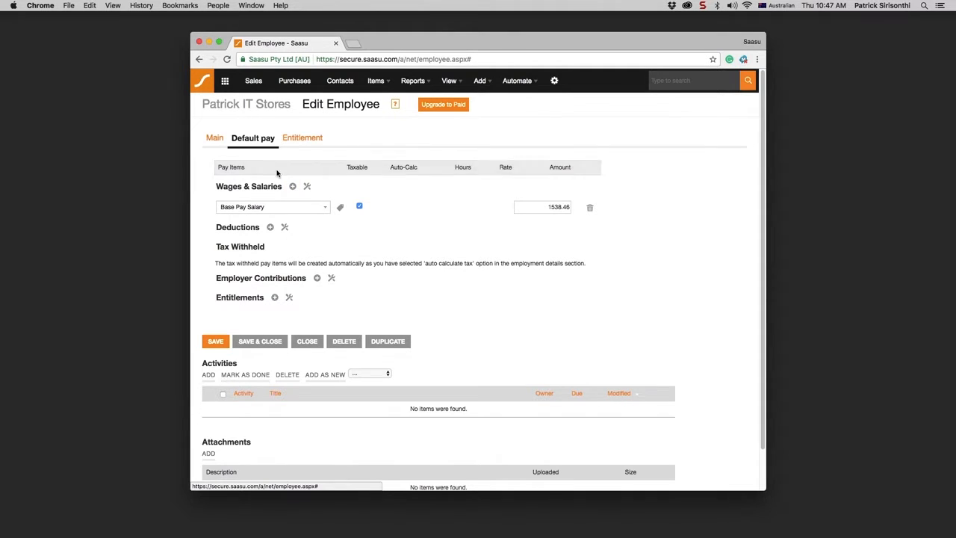
pyautogui.click(293, 187)
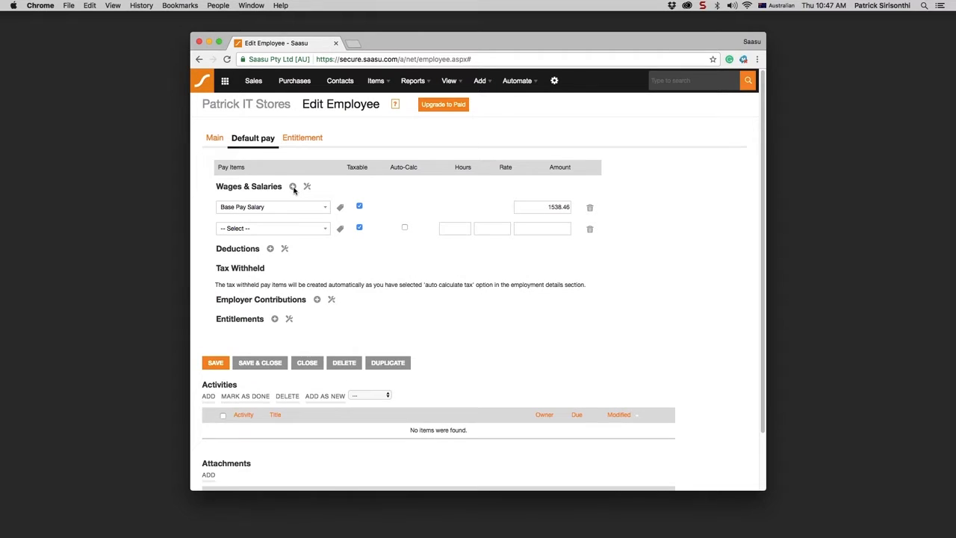
pyautogui.click(293, 187)
pyautogui.click(293, 187)
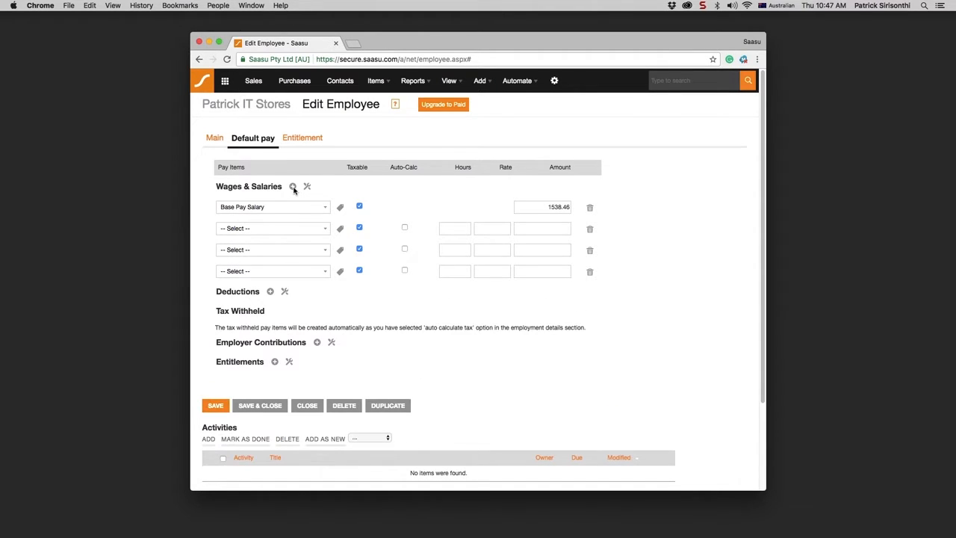
pyautogui.click(293, 187)
pyautogui.click(326, 228)
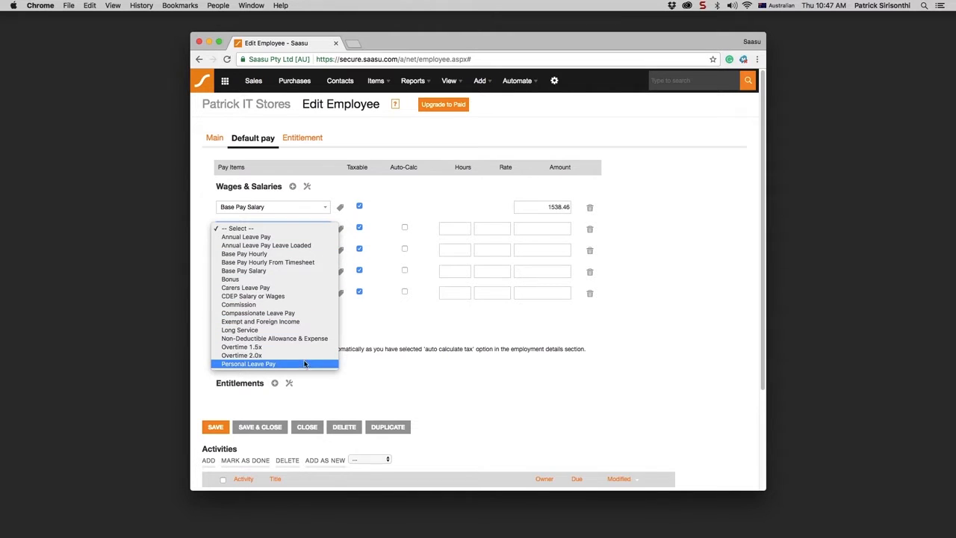
pyautogui.click(304, 230)
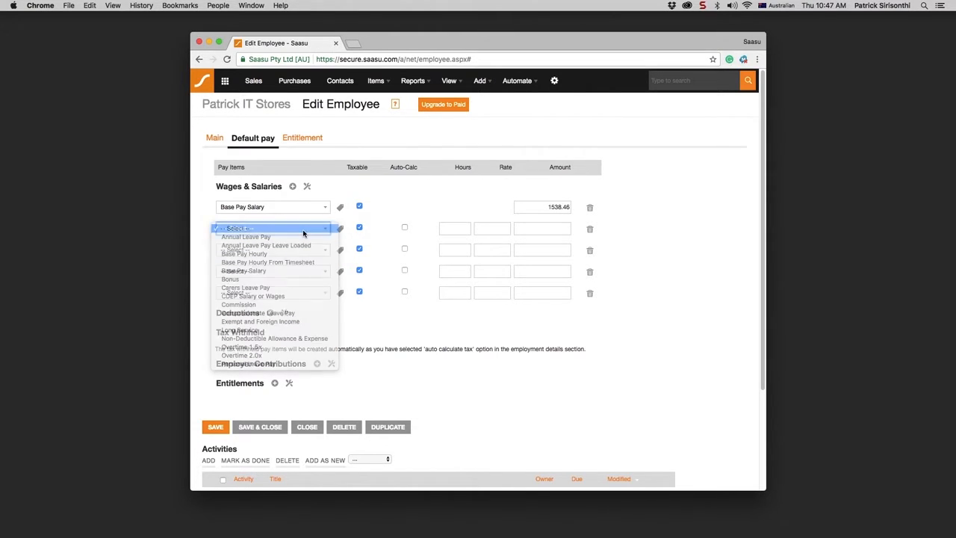
pyautogui.click(589, 229)
pyautogui.click(590, 230)
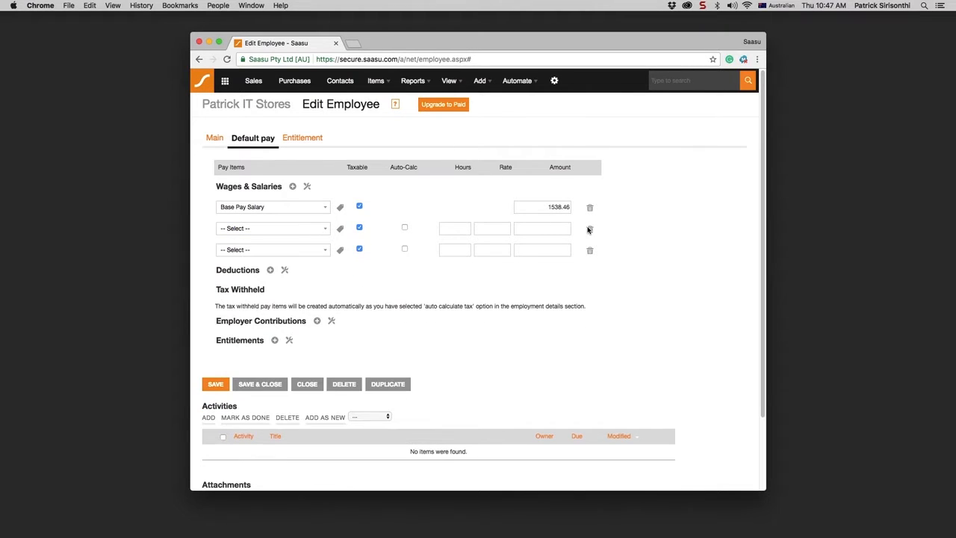
pyautogui.click(590, 229)
pyautogui.click(590, 230)
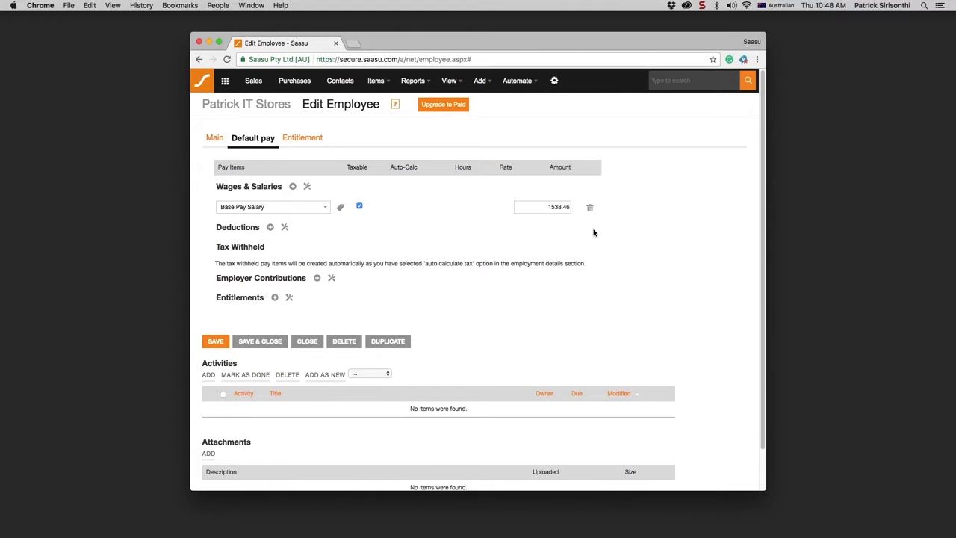
# - Add a Salary Sacrifice Super deduction of 1000.00 to the default pay
pyautogui.click(270, 228)
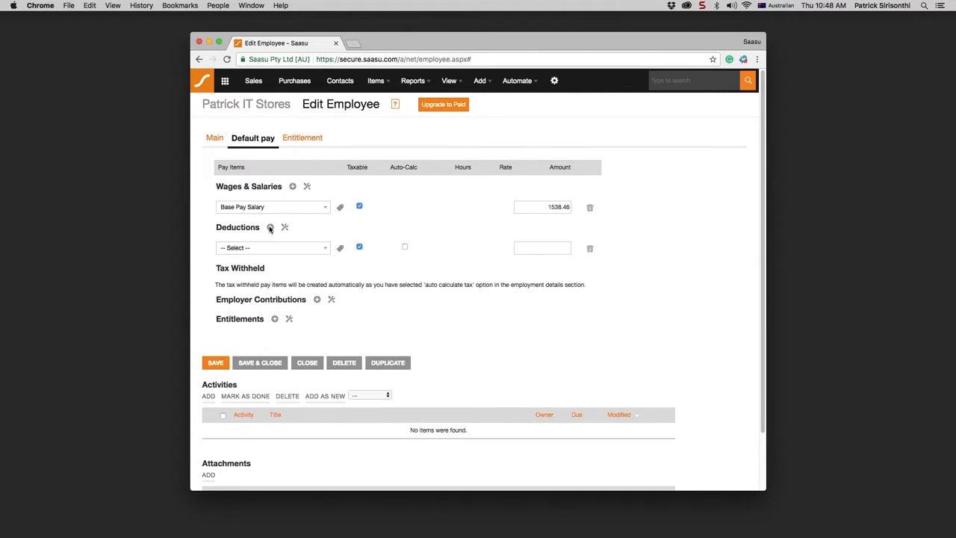
pyautogui.click(324, 248)
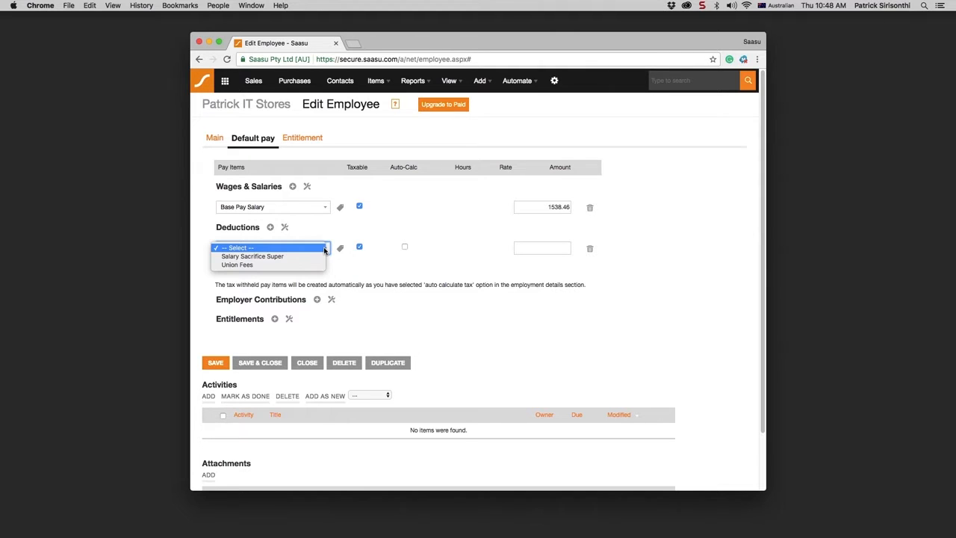
pyautogui.click(322, 256)
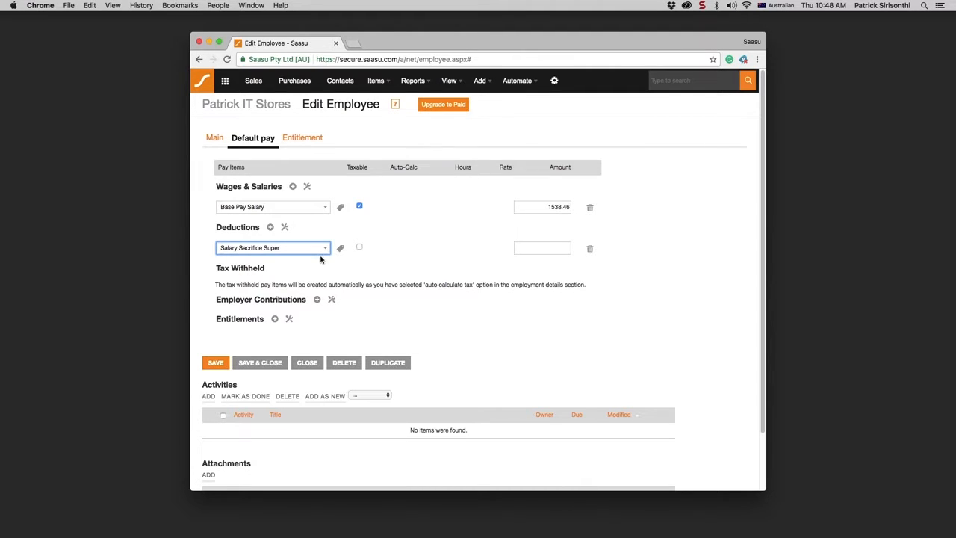
pyautogui.click(534, 247)
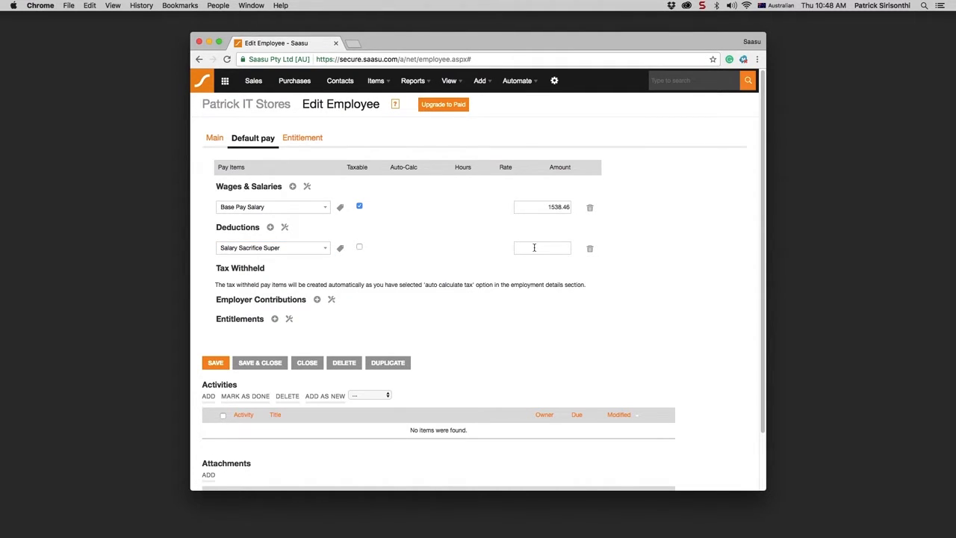
pyautogui.write('1000')
pyautogui.click(331, 299)
# - Add a Superannuation Guarantee Contribution (SGC) employer contribution with Auto-Calc ticked
pyautogui.click(317, 299)
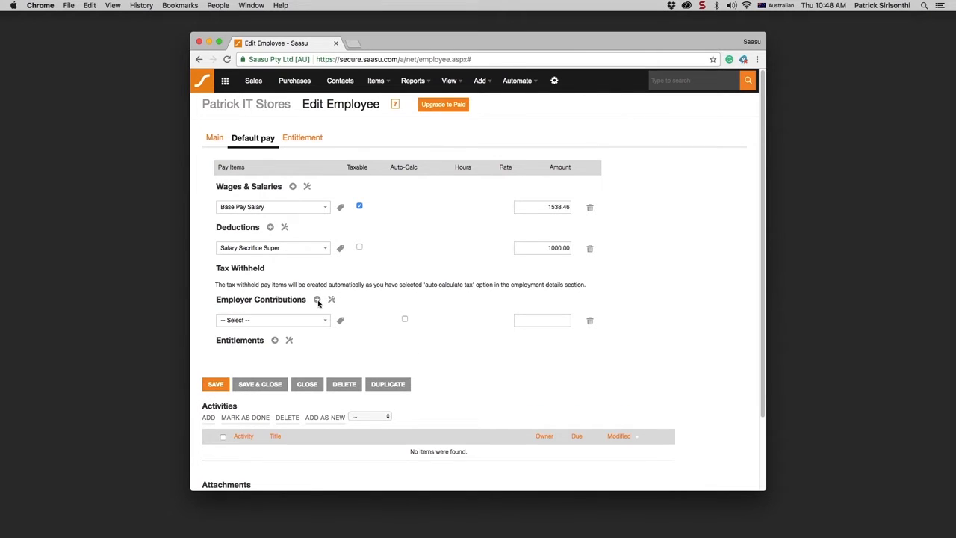
pyautogui.click(317, 319)
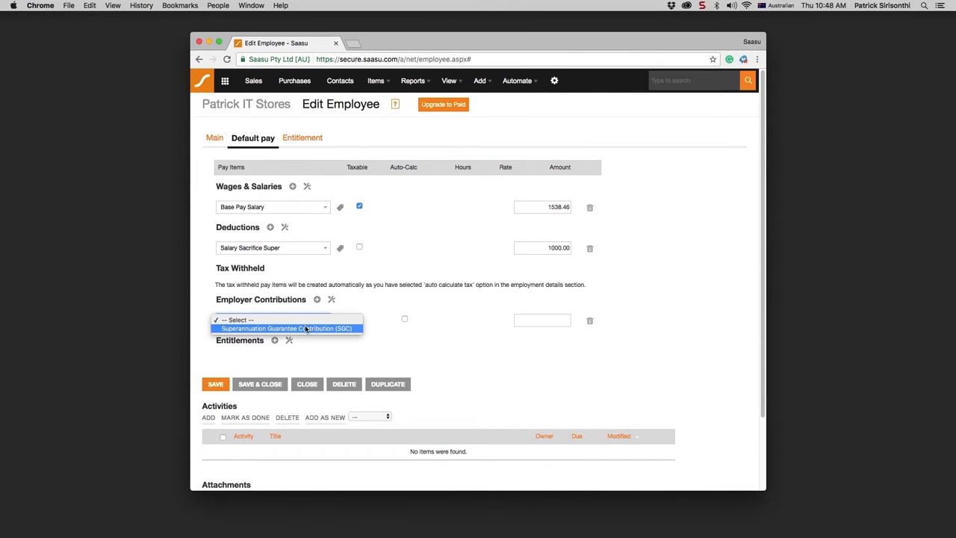
pyautogui.click(314, 330)
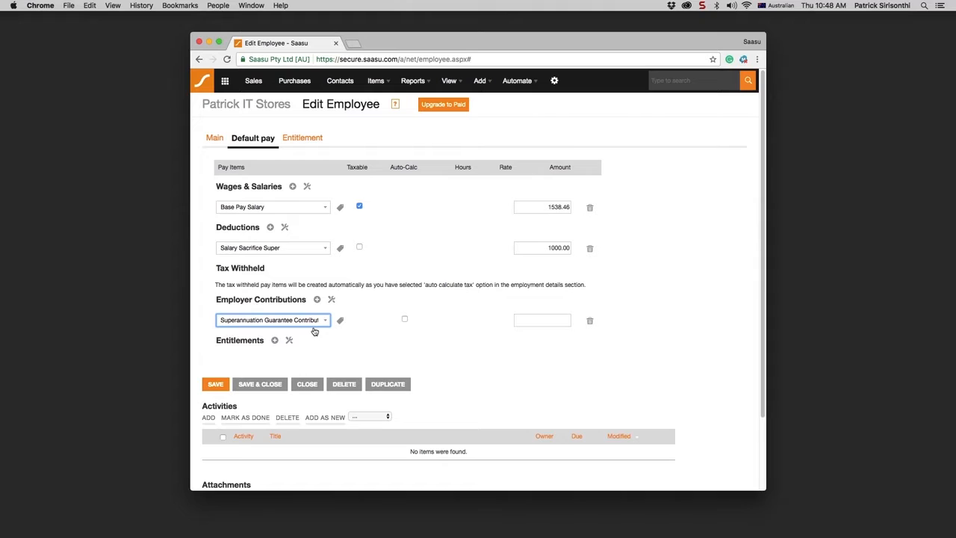
pyautogui.click(404, 320)
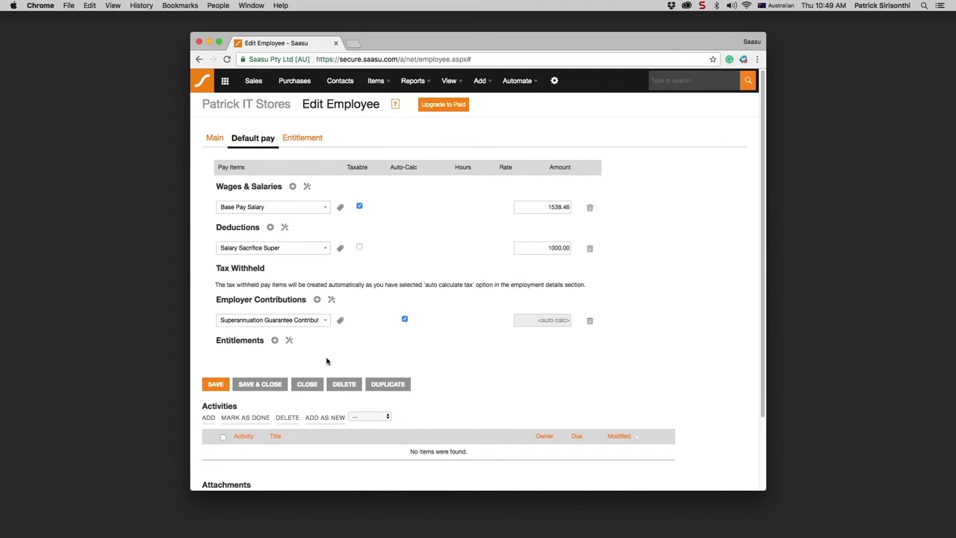
# - Add Annual Holiday Leave and Personal Sick Leave entitlement rows to the default pay
pyautogui.click(275, 340)
pyautogui.click(271, 360)
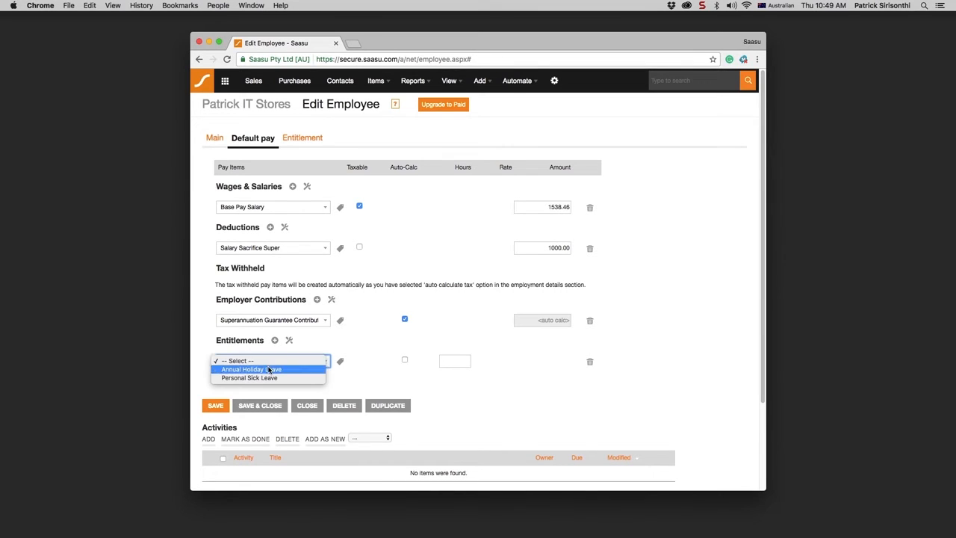
pyautogui.click(269, 370)
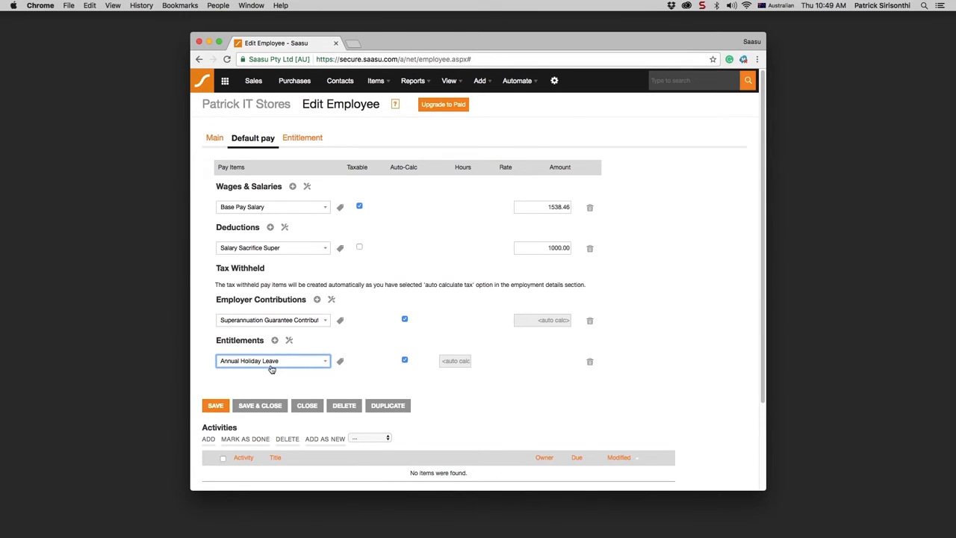
pyautogui.click(275, 341)
pyautogui.click(275, 382)
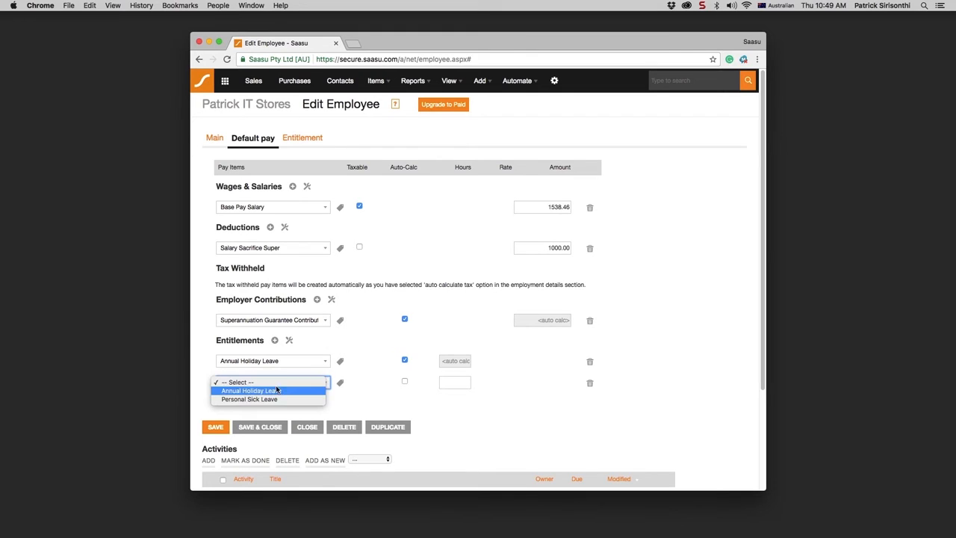
pyautogui.click(273, 400)
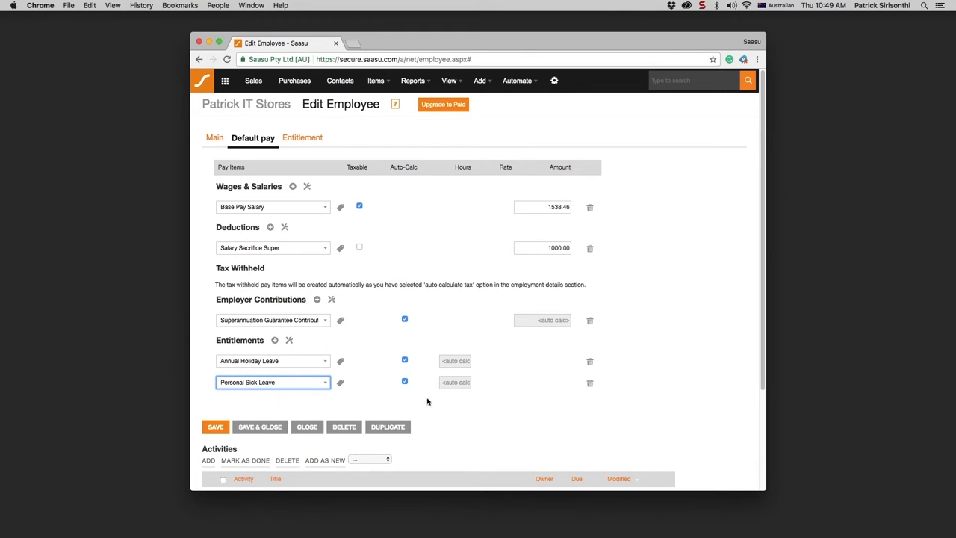